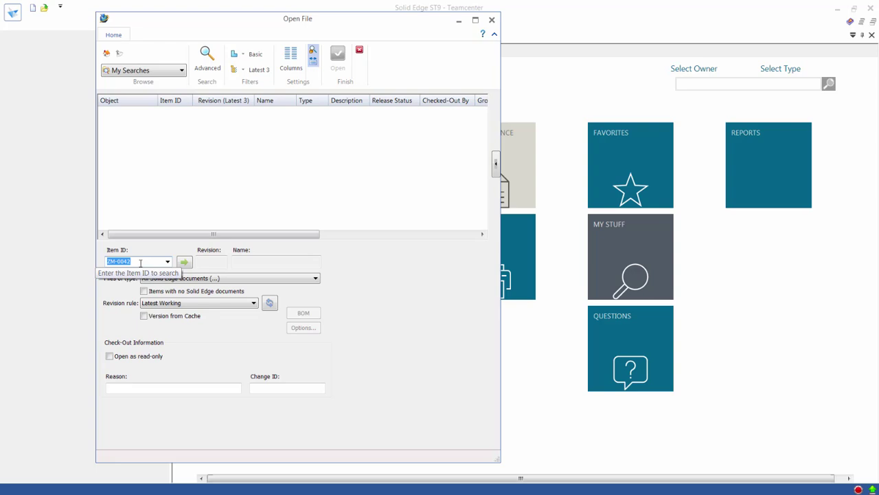
- Search for item ZM-0110 and load the FRONT DOOR with the Working; Any Status revision rule
{"action": "type", "text": "zm"}
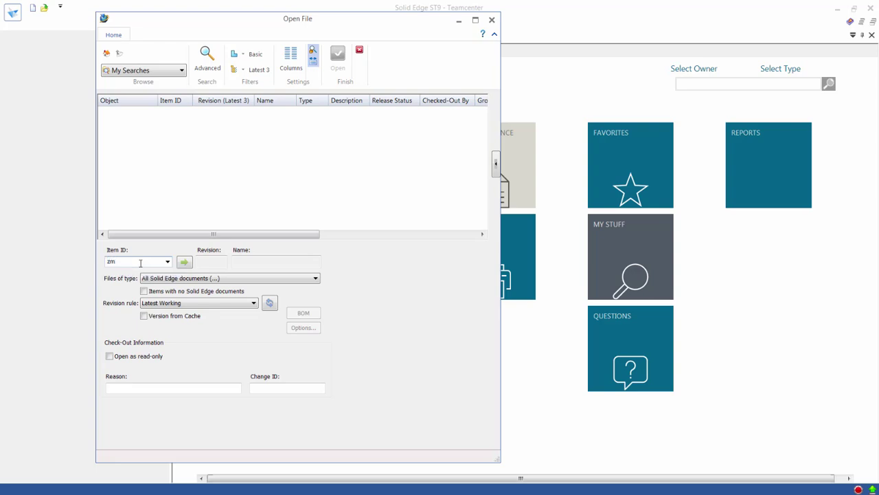
{"action": "type", "text": "-0110"}
{"action": "key", "text": "Return"}
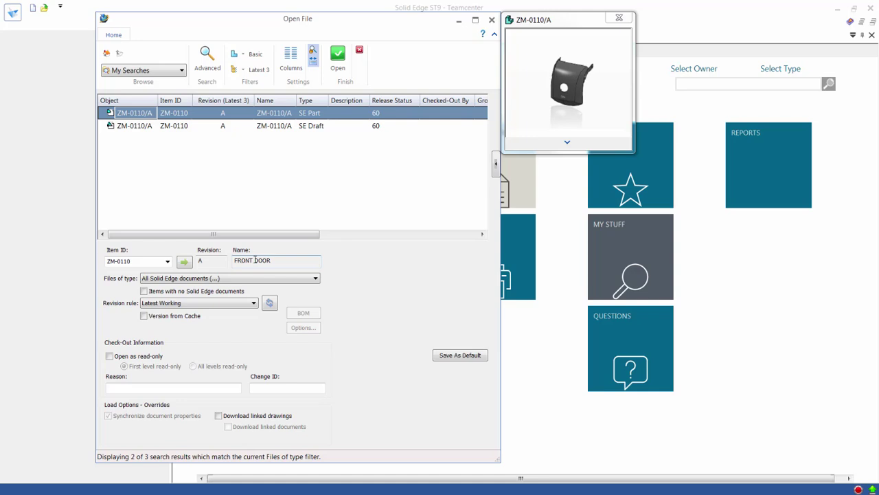
{"action": "left_click", "coordinate": [196, 306]}
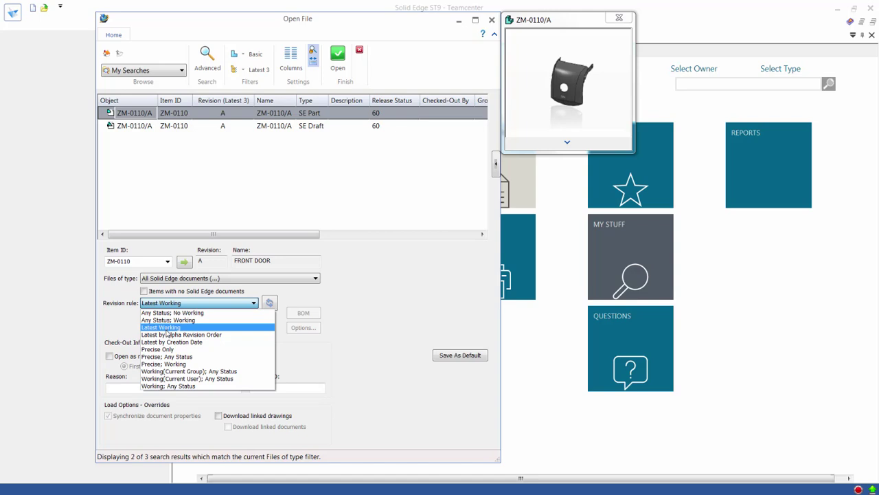
{"action": "left_click", "coordinate": [176, 386]}
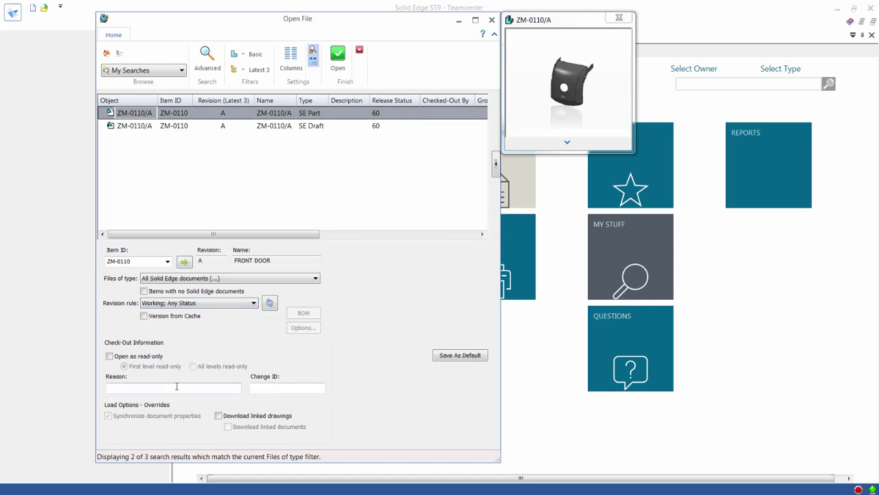
{"action": "left_click", "coordinate": [139, 127]}
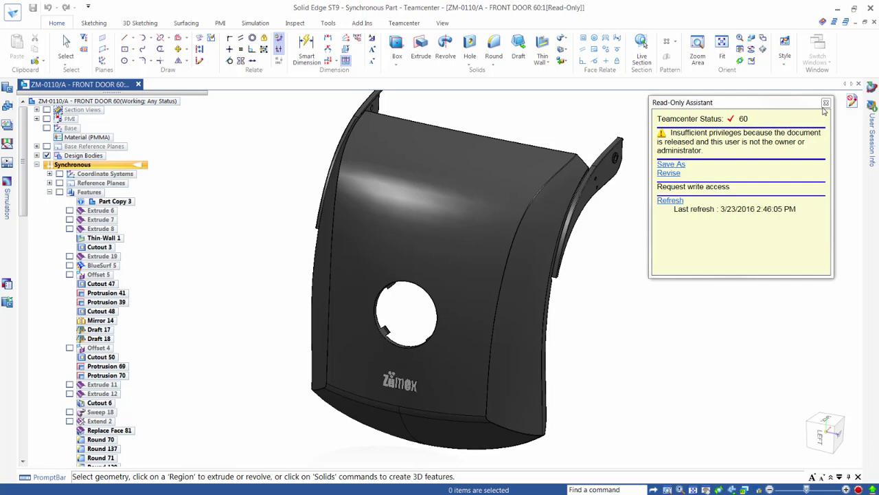
- Close the insufficient-privileges notice and show the Teamcenter ribbon commands
{"action": "left_click", "coordinate": [826, 103]}
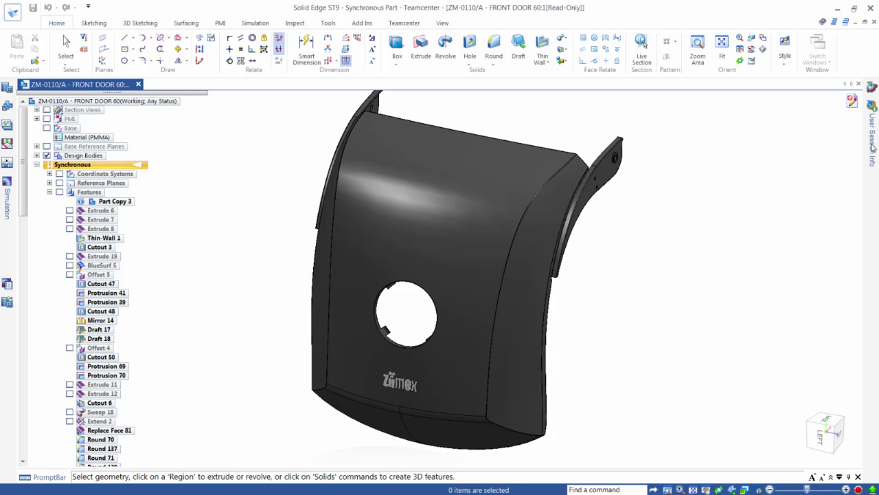
{"action": "mouse_move", "coordinate": [873, 148]}
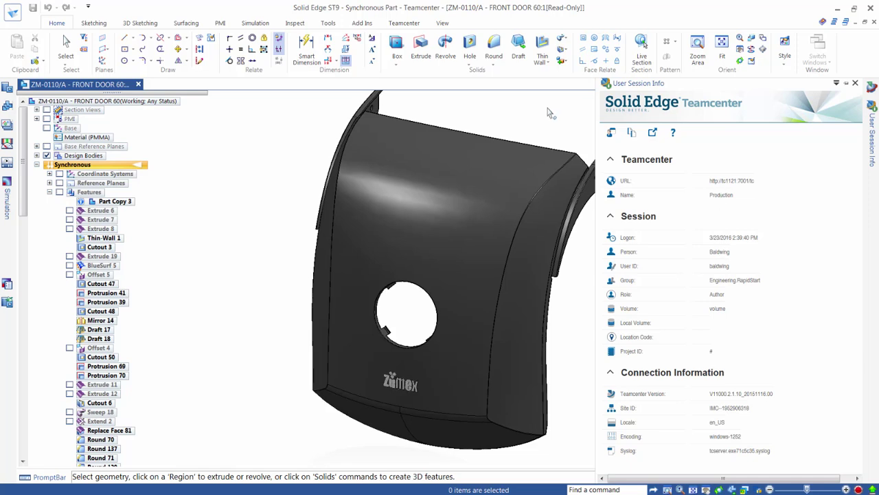
{"action": "left_click", "coordinate": [404, 23]}
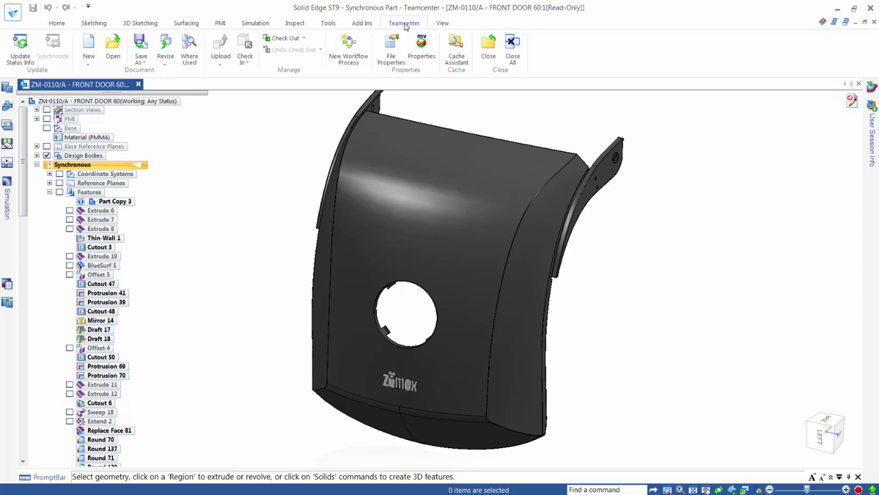
- In the Cache Assistant, select the FRONT DOOR .par and .dft files, then cancel packaging them
{"action": "left_click", "coordinate": [456, 45]}
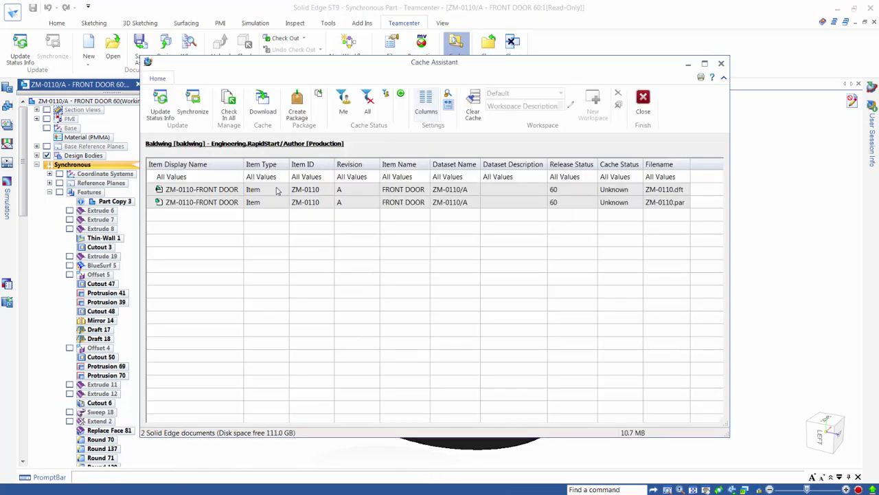
{"action": "left_click", "coordinate": [203, 206]}
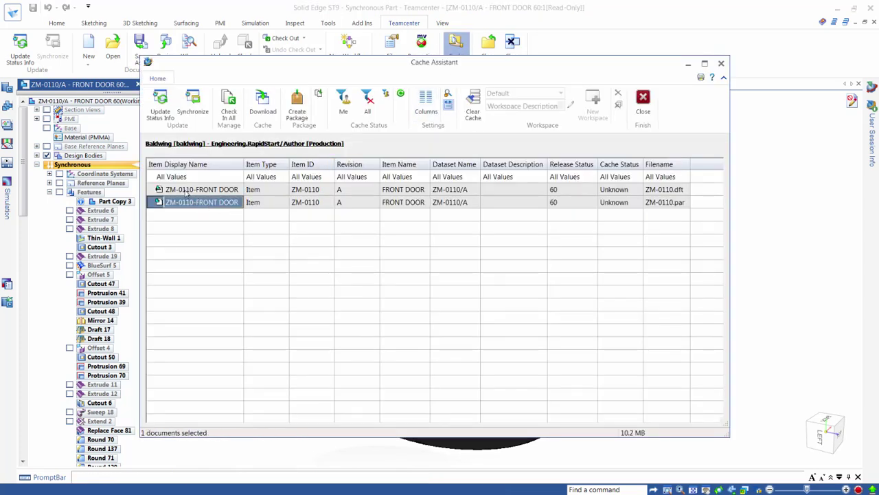
{"action": "left_click", "coordinate": [185, 195]}
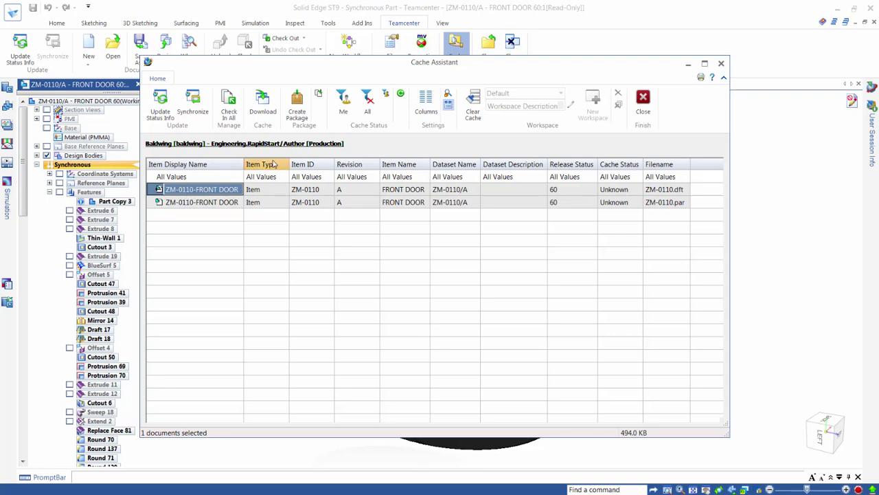
{"action": "left_click", "coordinate": [297, 107]}
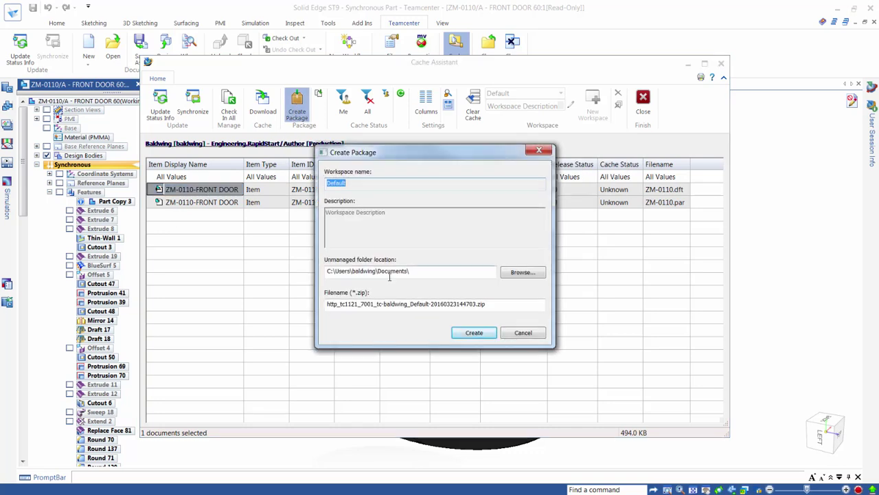
{"action": "left_click", "coordinate": [523, 332]}
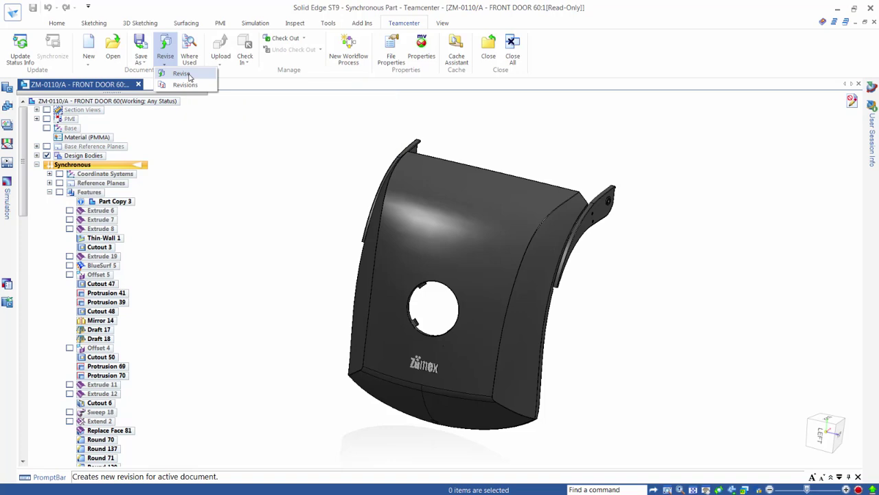
- Revise FRONT DOOR ZM-0110 from revision A to revision B
{"action": "left_click", "coordinate": [191, 77]}
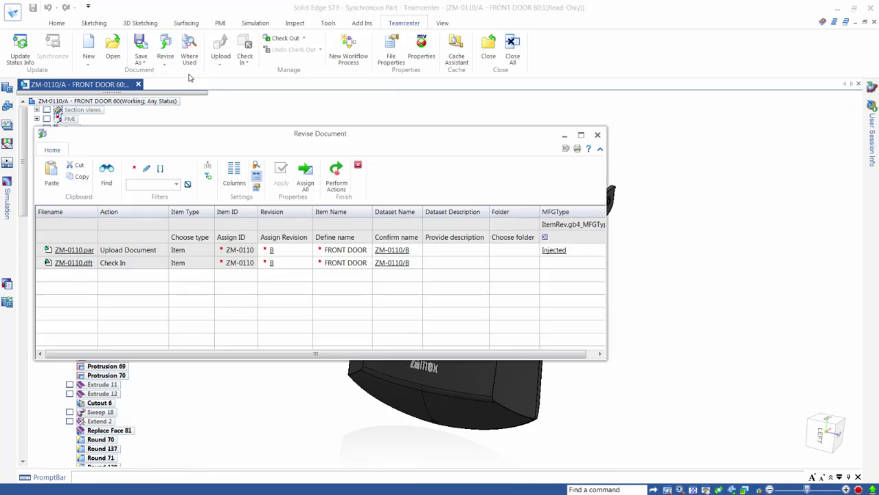
{"action": "left_click_drag", "start_coordinate": [387, 135], "coordinate": [440, 121]}
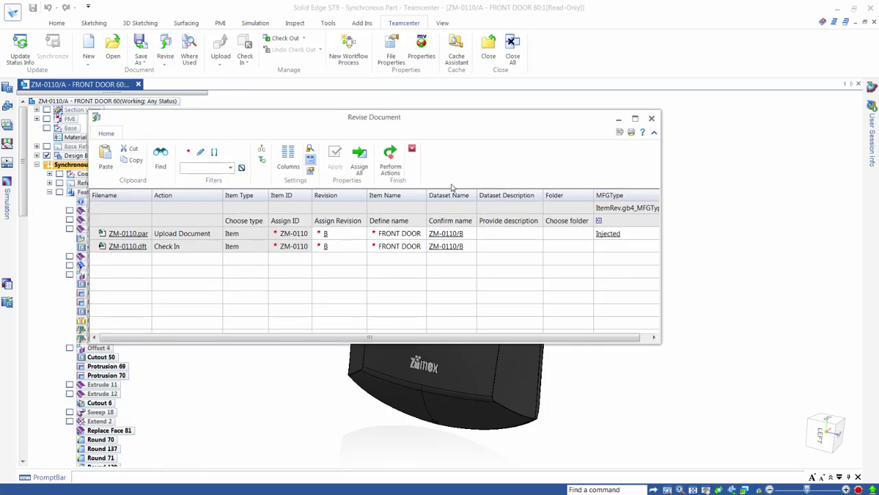
{"action": "left_click", "coordinate": [391, 160]}
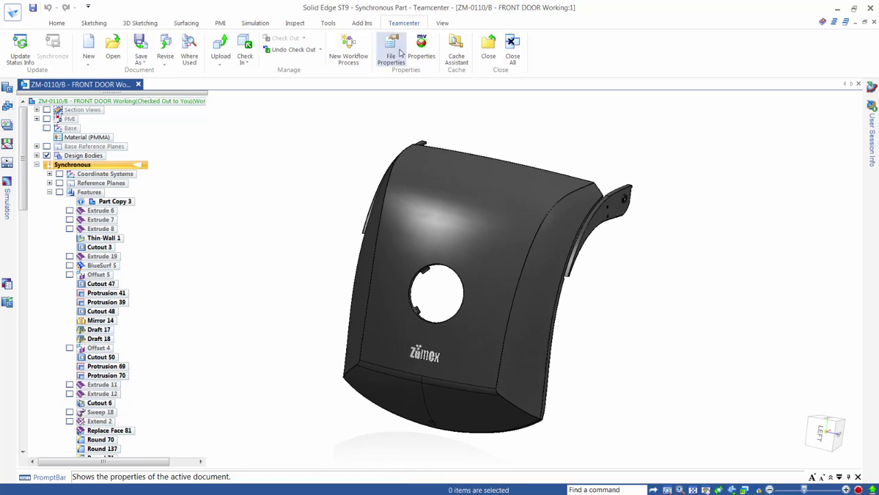
- Paint the whole FRONT DOOR part with the Blue style using Part Painter
{"action": "left_click", "coordinate": [443, 23]}
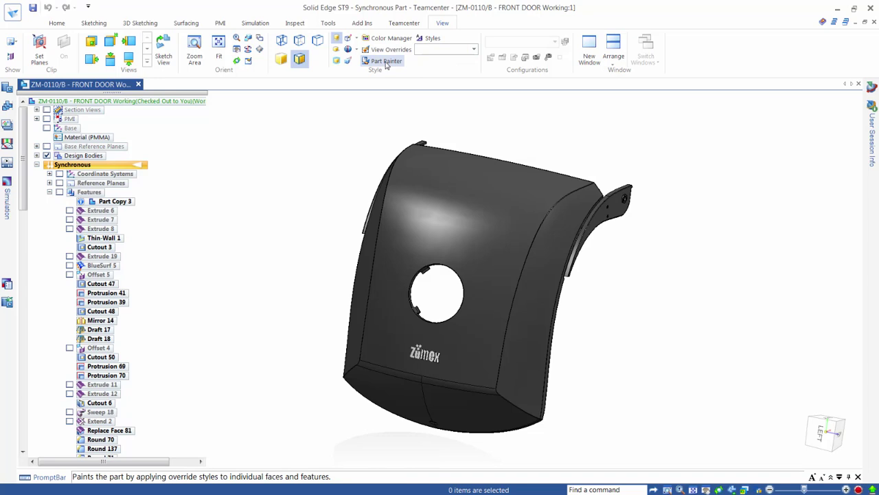
{"action": "left_click", "coordinate": [386, 62]}
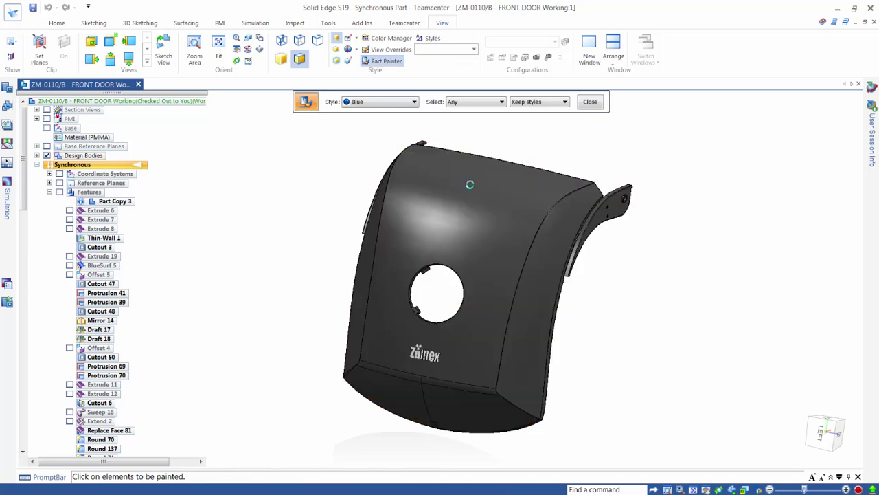
{"action": "left_click", "coordinate": [470, 184]}
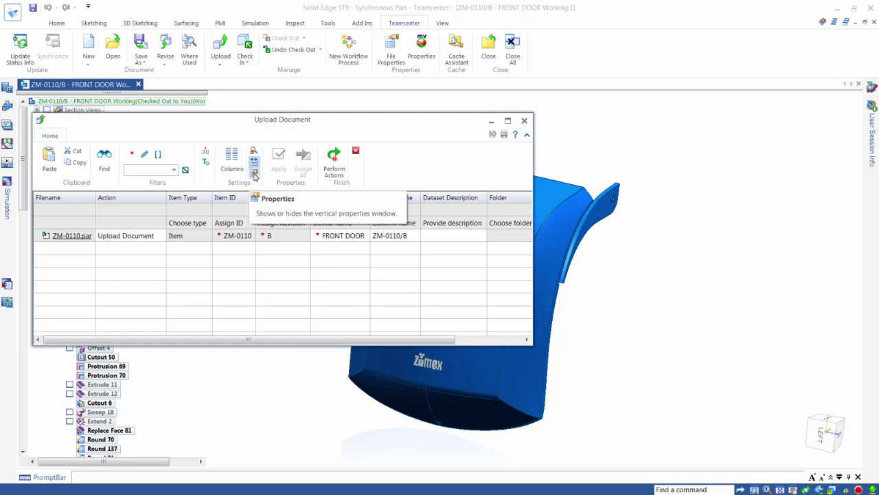
- Review the upload's properties for item ID ZM-0110, revision B and name FRONT DOOR
{"action": "left_click", "coordinate": [254, 177]}
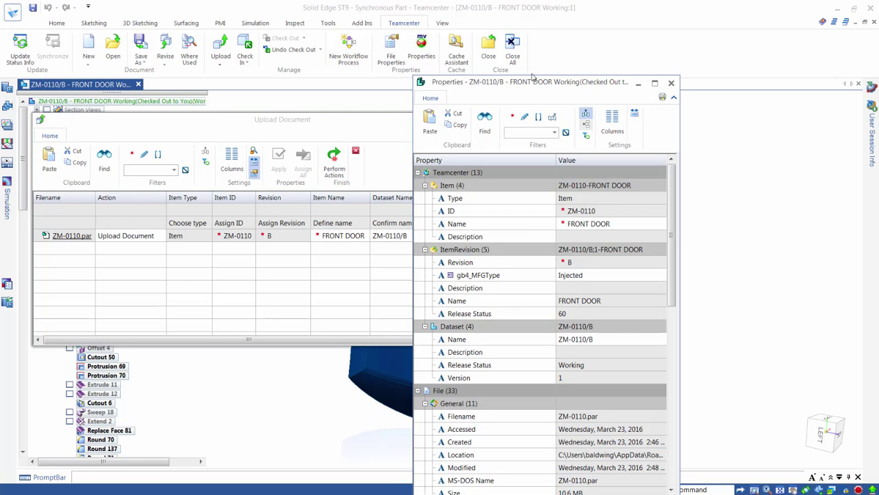
{"action": "left_click_drag", "start_coordinate": [531, 73], "coordinate": [652, 64]}
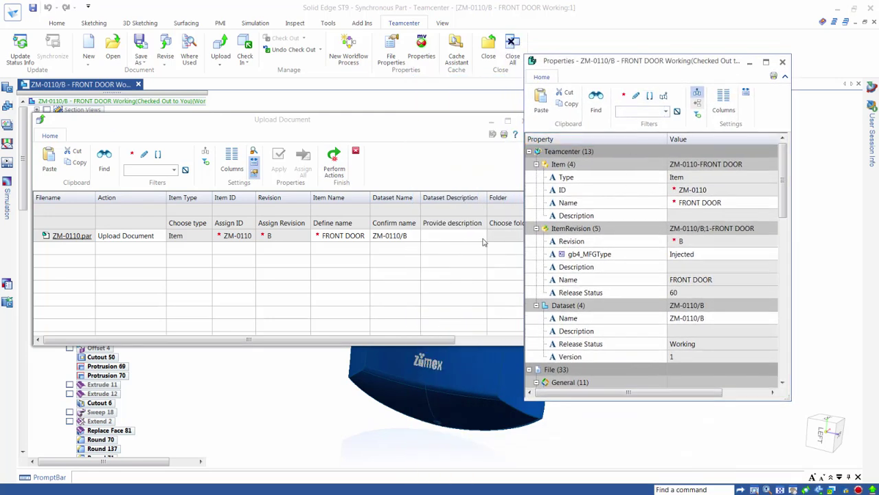
{"action": "left_click", "coordinate": [233, 237]}
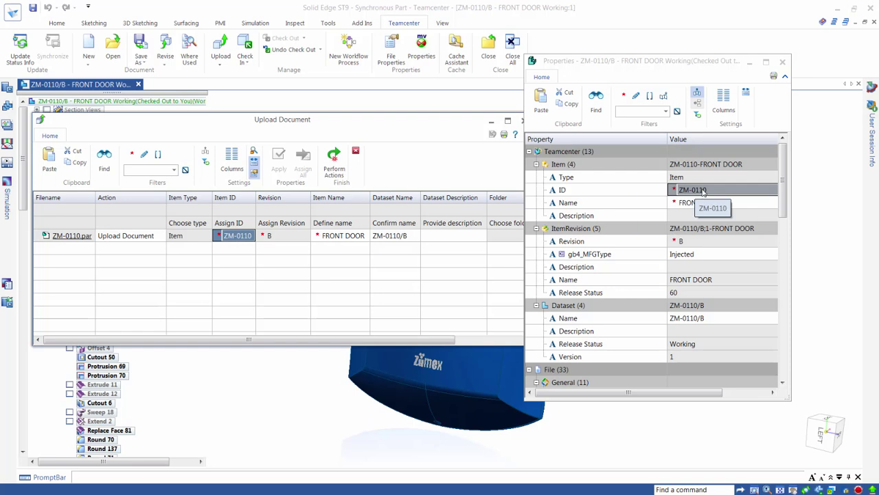
{"action": "left_click", "coordinate": [296, 238]}
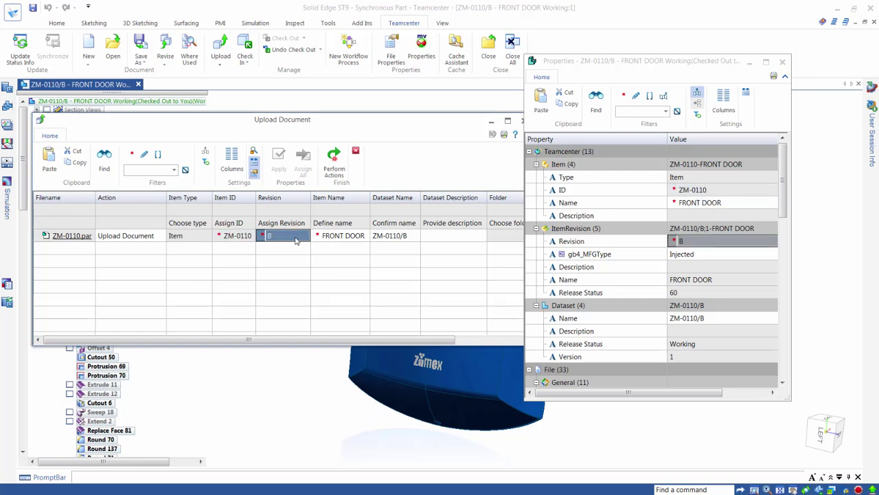
{"action": "left_click", "coordinate": [359, 238]}
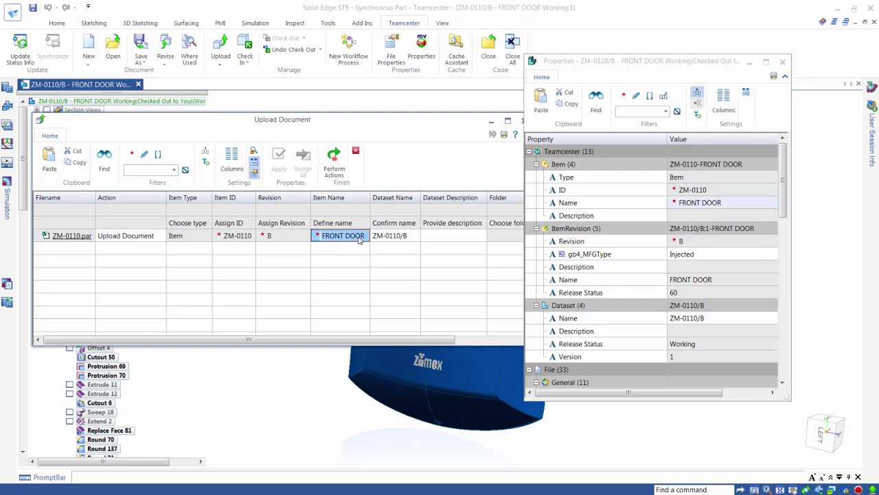
{"action": "left_click", "coordinate": [699, 217]}
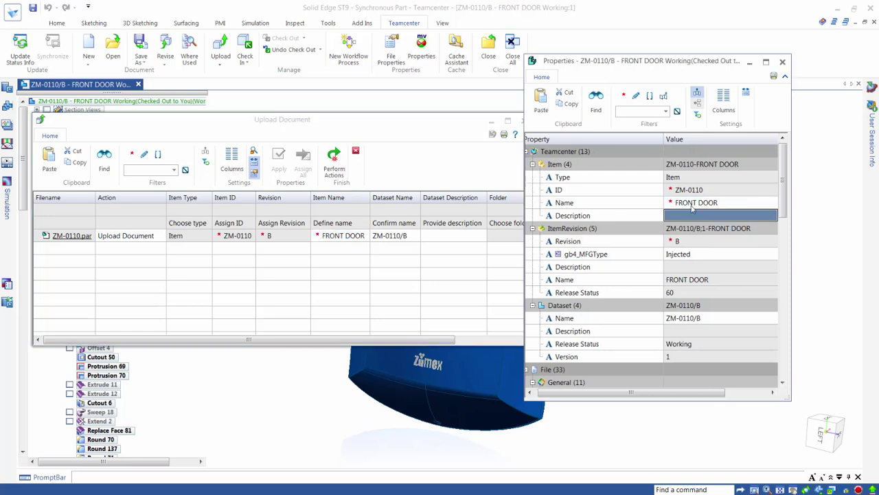
{"action": "left_click", "coordinate": [692, 204]}
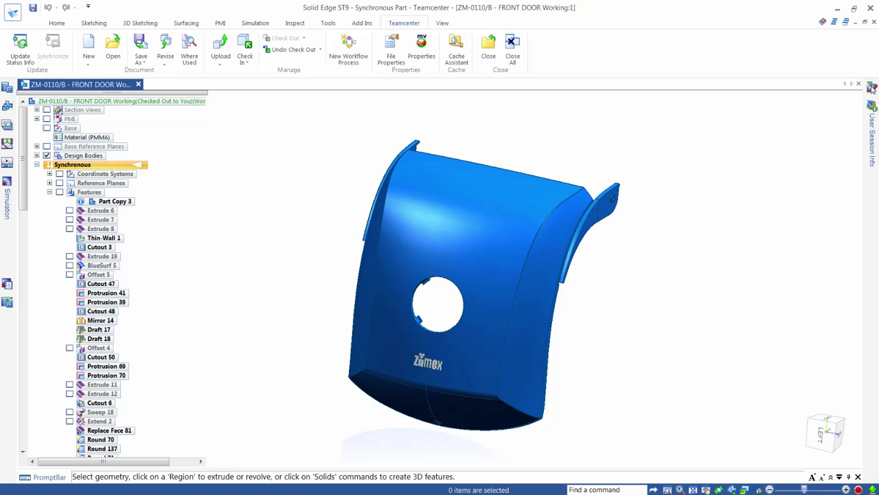
- Browse Home Folder > Zumex Juicer to ZUMEX TOP ASSEMBLY and apply the Latest Working revision rule
{"action": "left_click", "coordinate": [872, 89]}
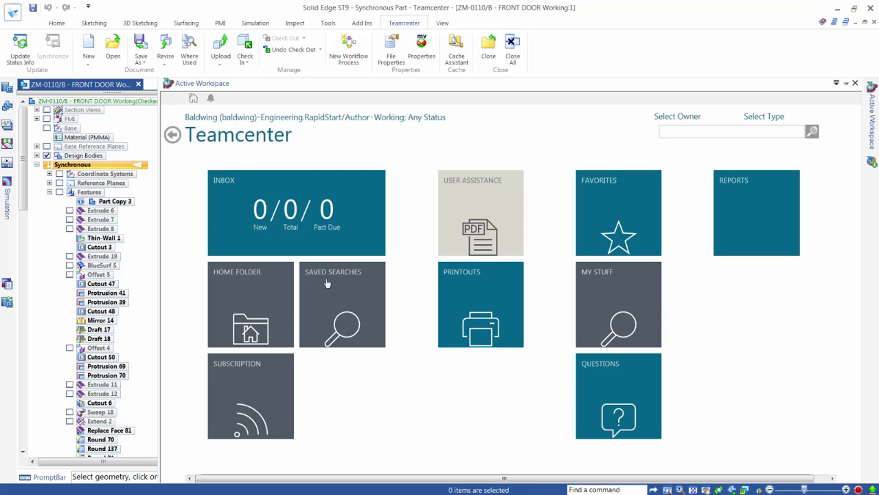
{"action": "left_click", "coordinate": [252, 297]}
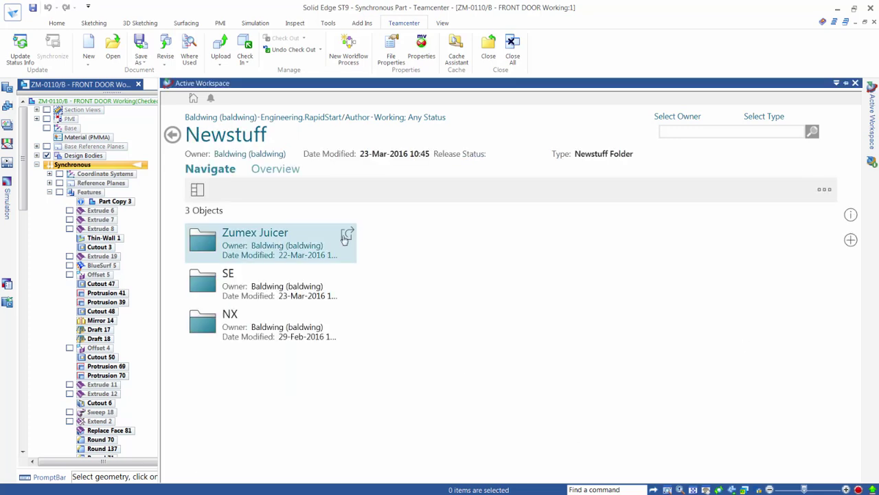
{"action": "left_click", "coordinate": [346, 232]}
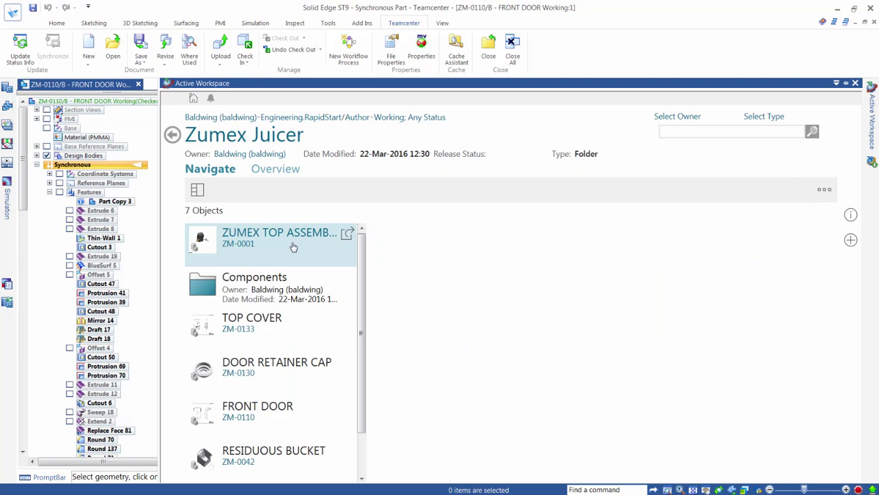
{"action": "left_click", "coordinate": [348, 236]}
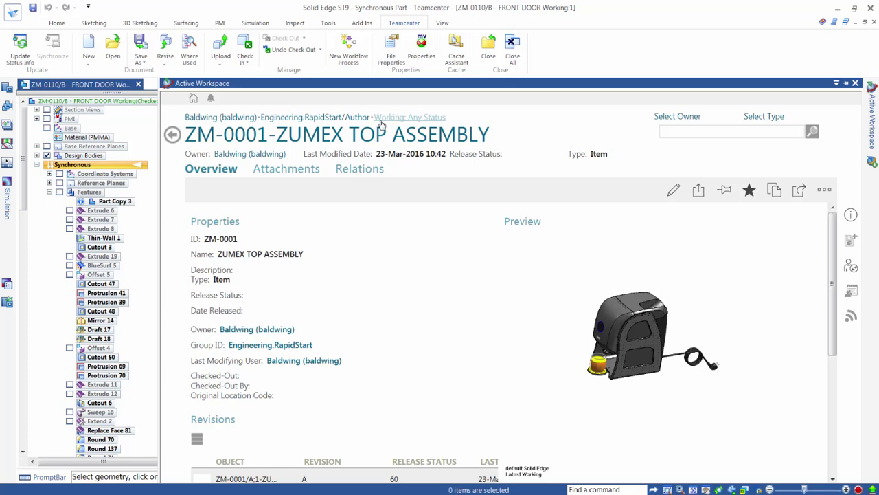
{"action": "left_click", "coordinate": [434, 120]}
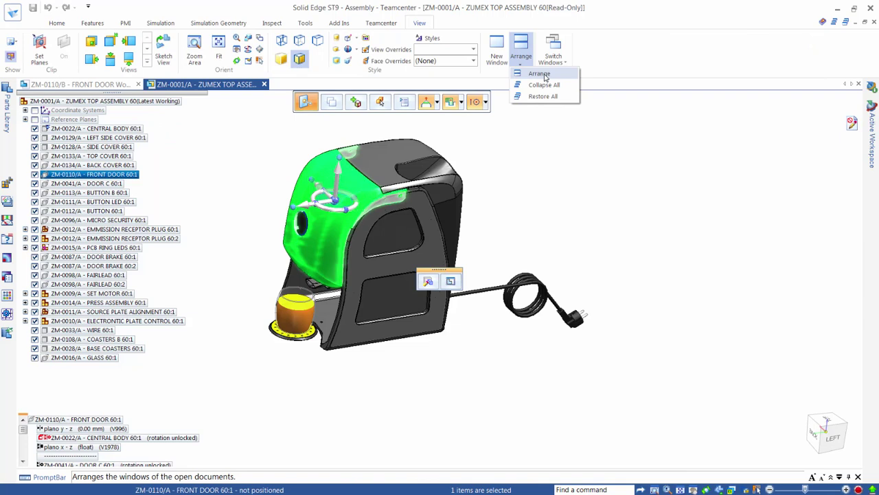
- Tile the assembly and FRONT DOOR windows vertically and make the FRONT DOOR window active
{"action": "left_click", "coordinate": [532, 71]}
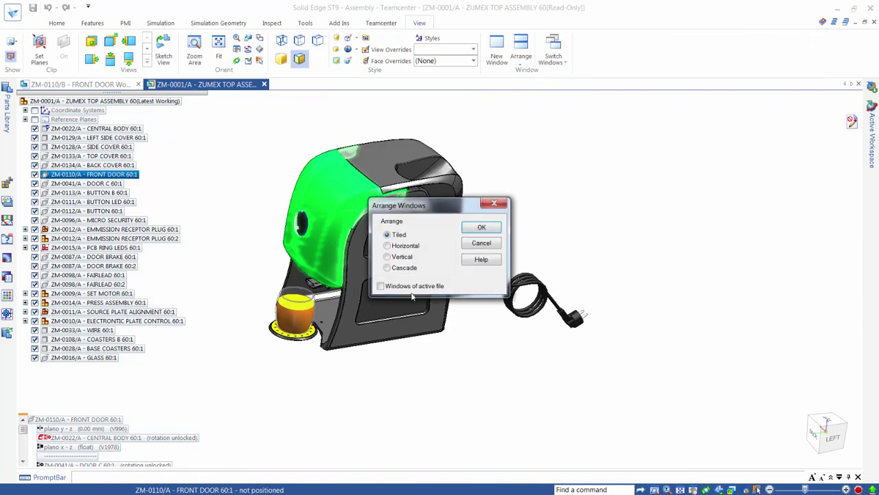
{"action": "left_click", "coordinate": [400, 258]}
{"action": "left_click", "coordinate": [481, 227]}
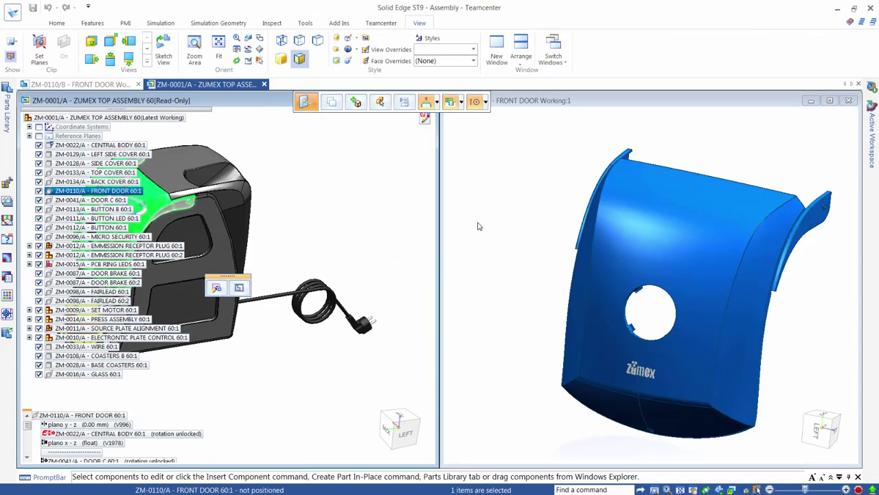
{"action": "left_click", "coordinate": [484, 235]}
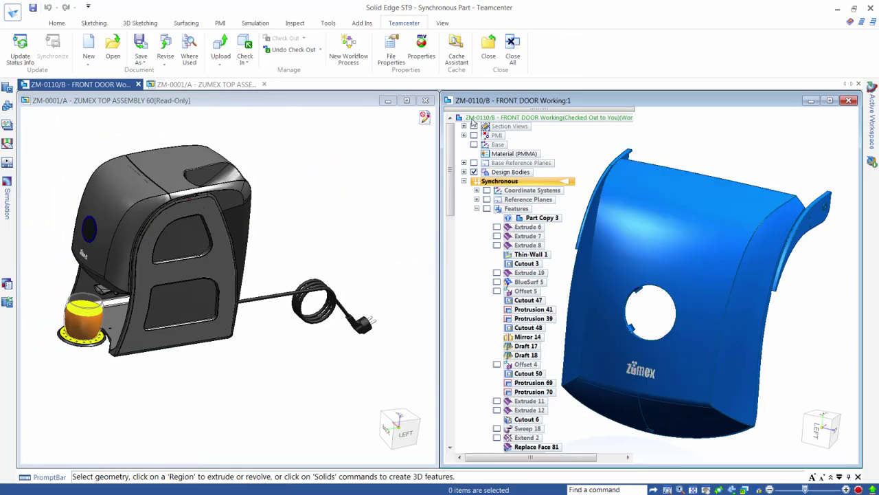
- Create a Quick Release workflow process targeting ZM-0110/B
{"action": "left_click", "coordinate": [350, 49]}
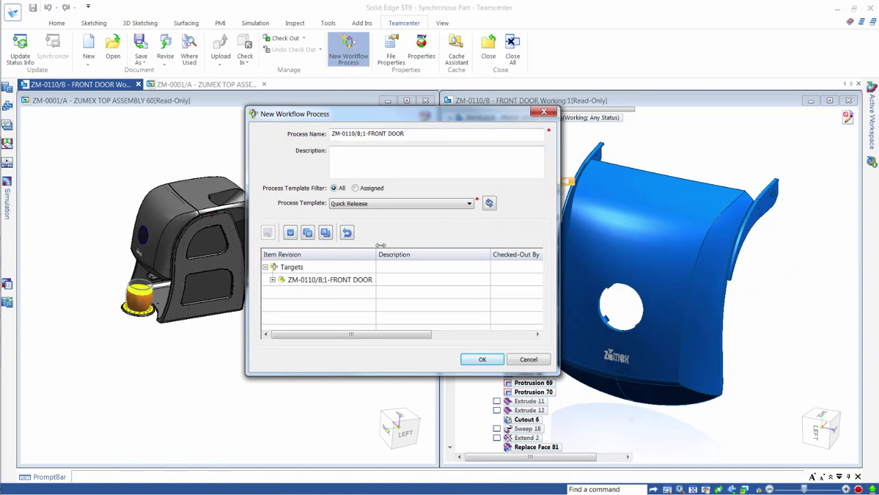
{"action": "left_click", "coordinate": [488, 360]}
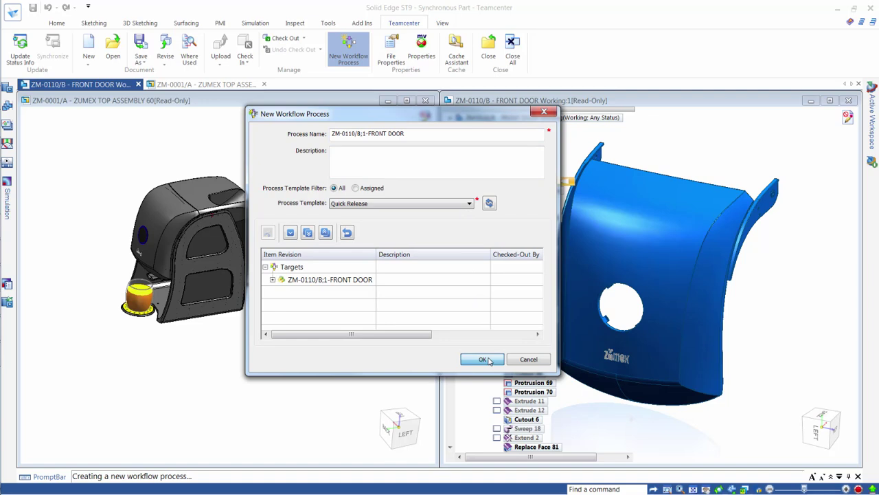